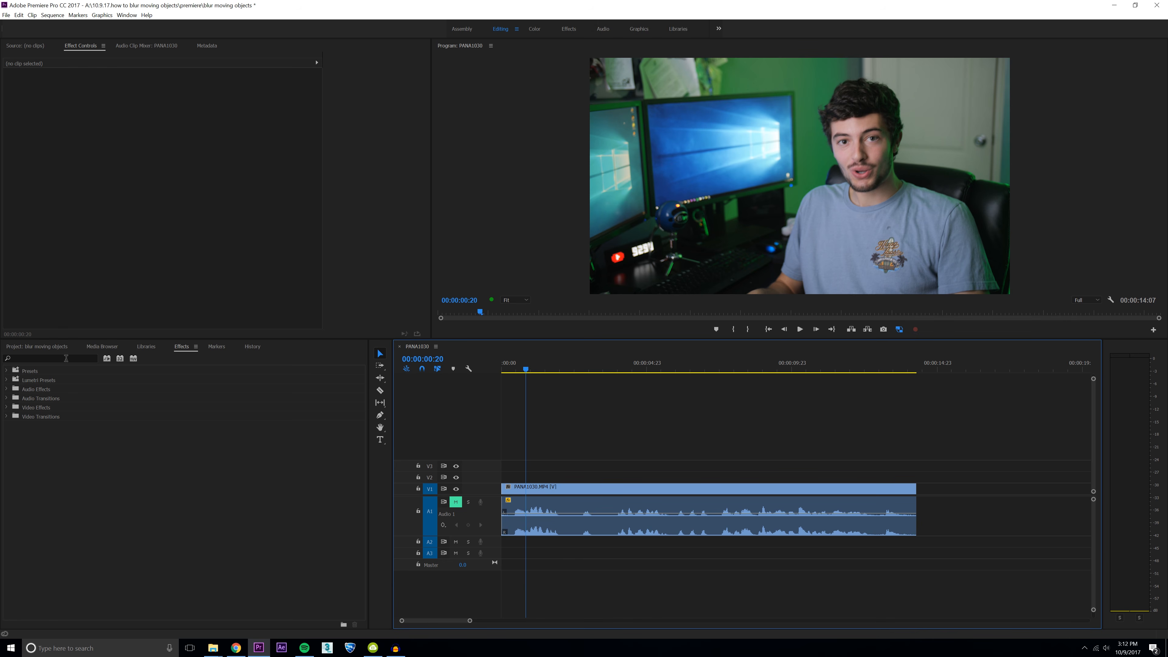
Step: Find the Fast Blur video effect and apply it to the PANA1030.MP4 clip in the timeline
click(66, 358)
text(fast blur)
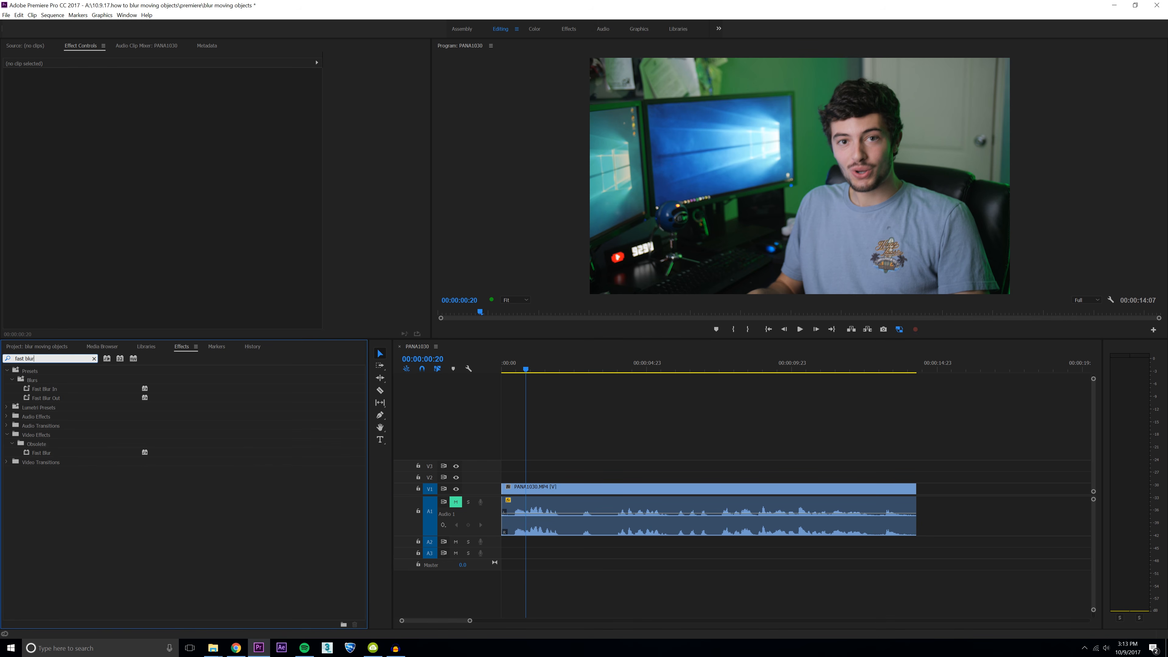
key(Return)
drag(49, 452, 572, 491)
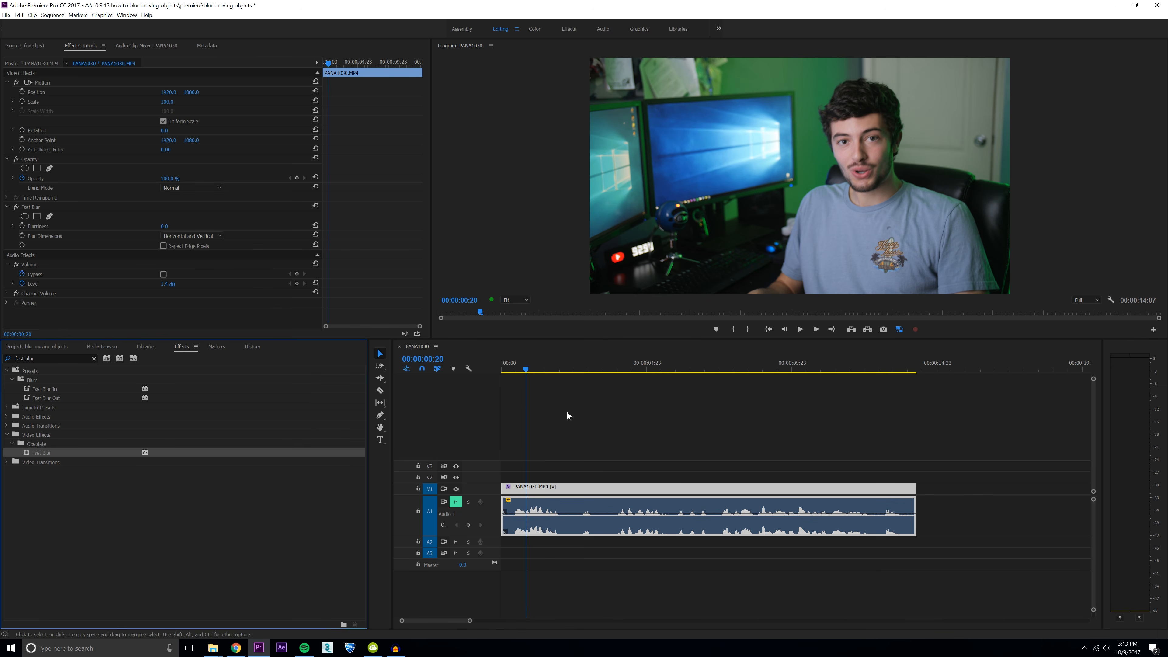
Step: Select the PANA1030.MP4 clip and place the playhead on its first frame, 00:00:00:00
click(555, 440)
drag(530, 367, 563, 356)
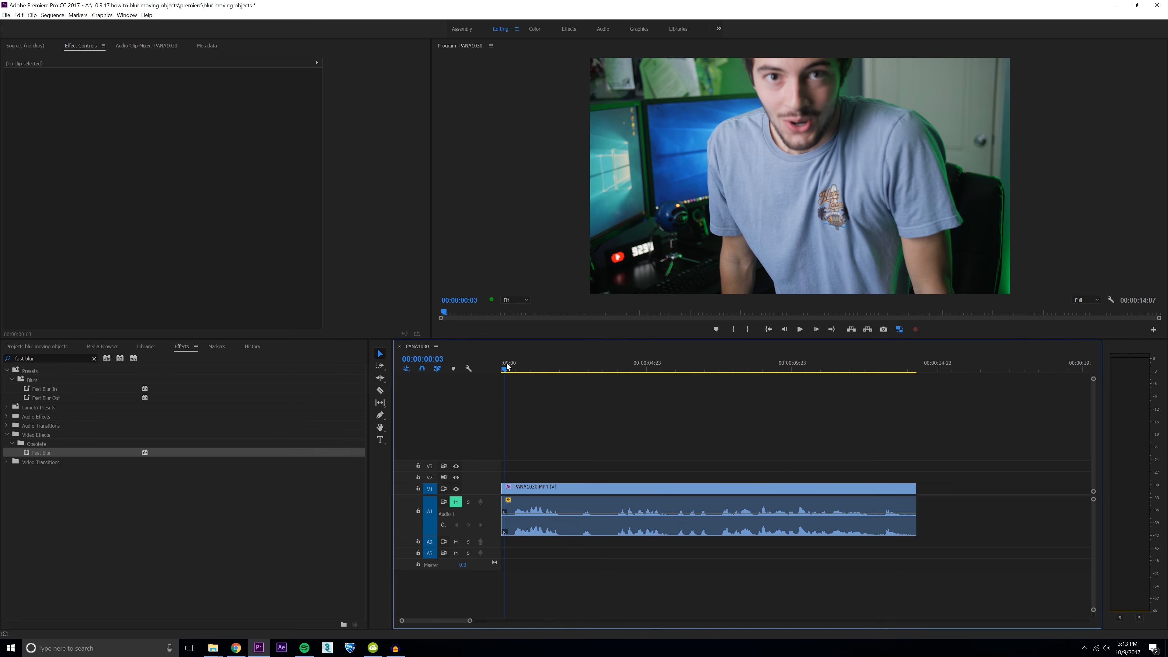
click(534, 487)
click(506, 370)
drag(507, 369, 502, 370)
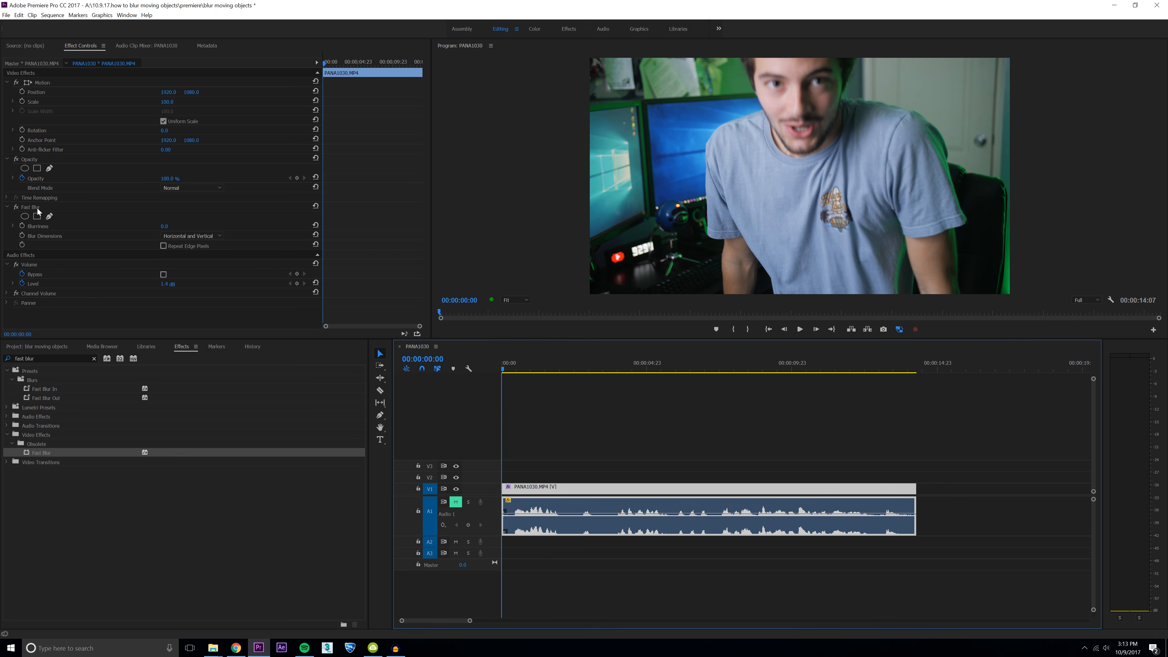
Step: Try an ellipse mask on the Fast Blur effect, moving it up over the face, and delete it
click(25, 216)
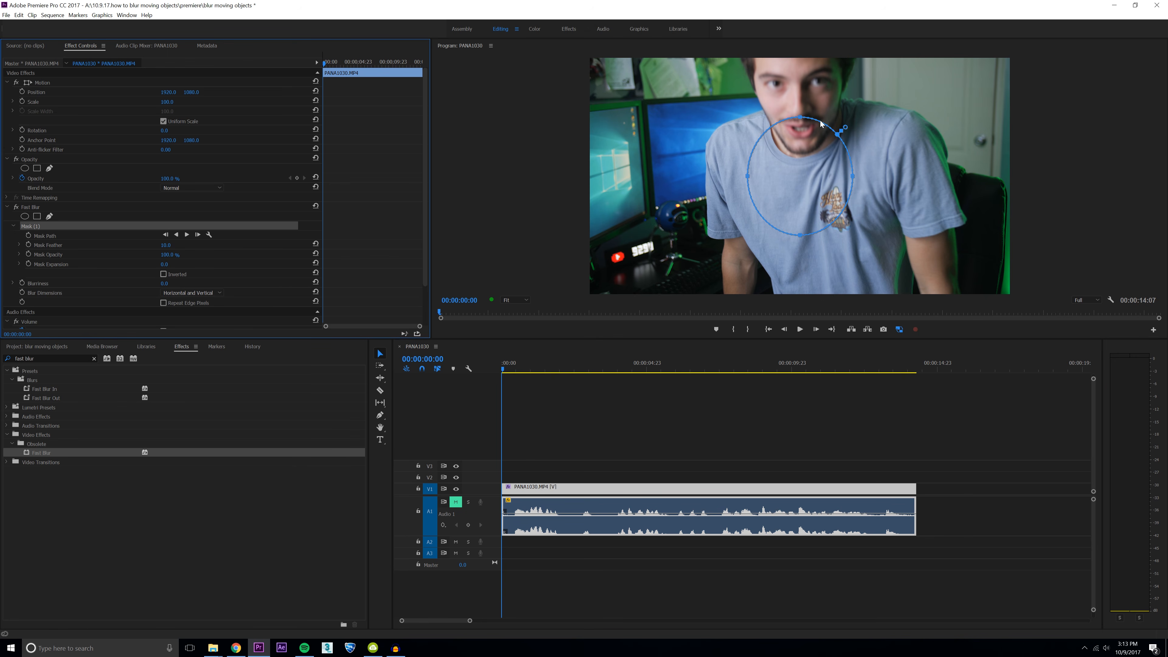
drag(791, 183, 786, 112)
key(Delete)
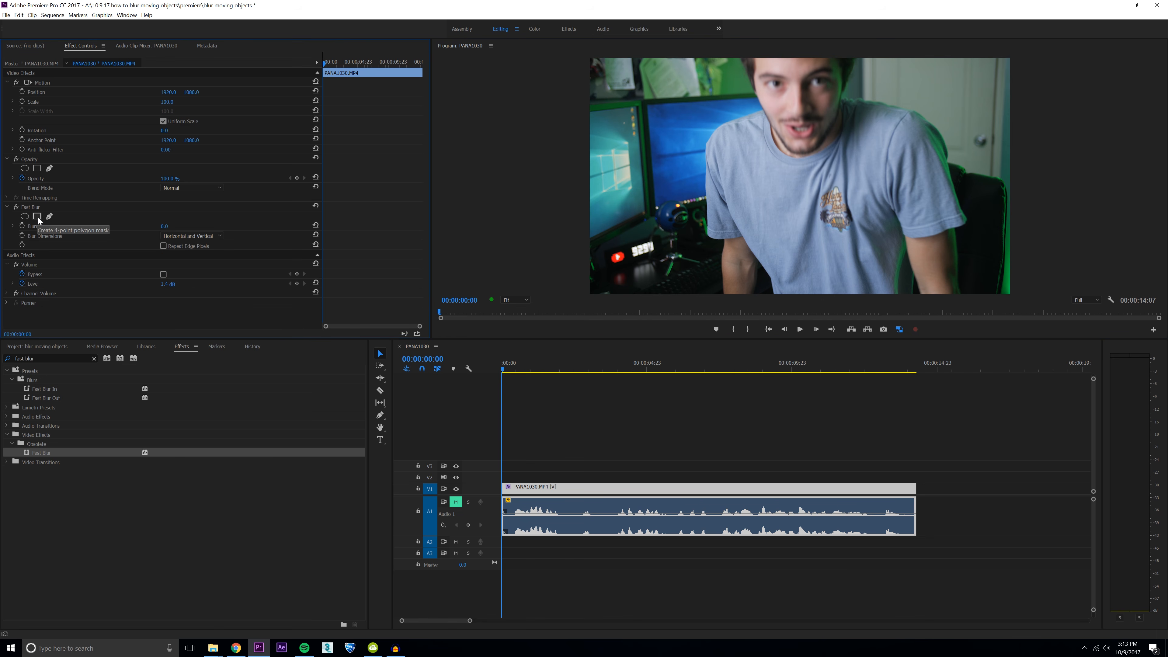
Step: Try a four-point polygon mask on the Fast Blur effect, reshaping it over the footage, and delete it
click(37, 216)
drag(722, 200, 690, 190)
mouse_move(668, 139)
mouse_down()
mouse_move(660, 162)
mouse_move(676, 148)
mouse_up()
key(ctrl+z)
click(66, 228)
key(Delete)
Step: Try a free-draw curved mask on the Fast Blur effect with the Pen tool, and delete it
click(50, 216)
click(685, 133)
click(673, 183)
click(701, 224)
click(801, 223)
click(839, 180)
click(822, 146)
click(776, 88)
click(738, 71)
click(694, 75)
click(731, 141)
click(797, 190)
click(722, 199)
drag(685, 133, 667, 163)
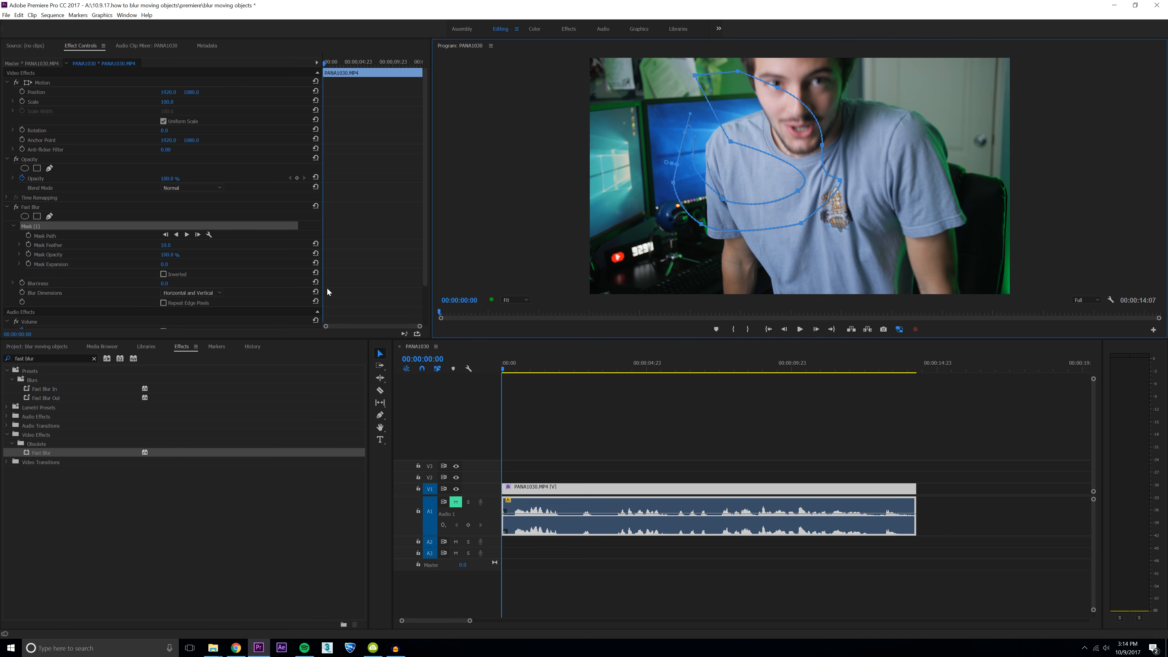
click(70, 230)
key(Delete)
Step: Add an ellipse mask to the Fast Blur effect and move it over the man's face
click(25, 216)
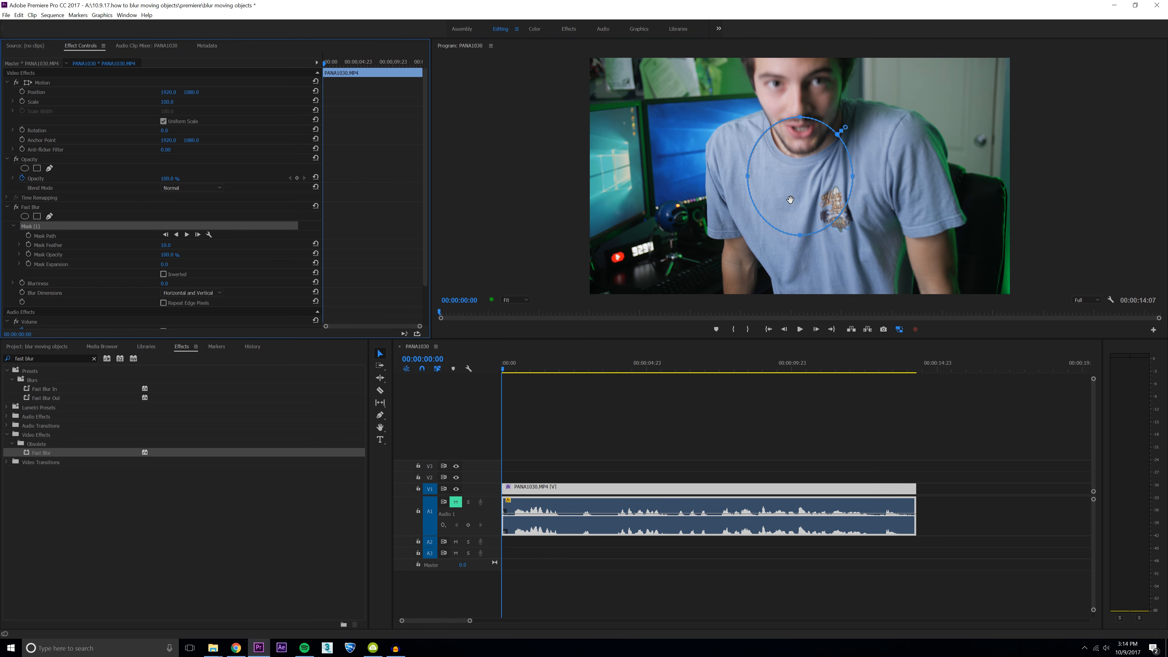
drag(810, 199, 803, 179)
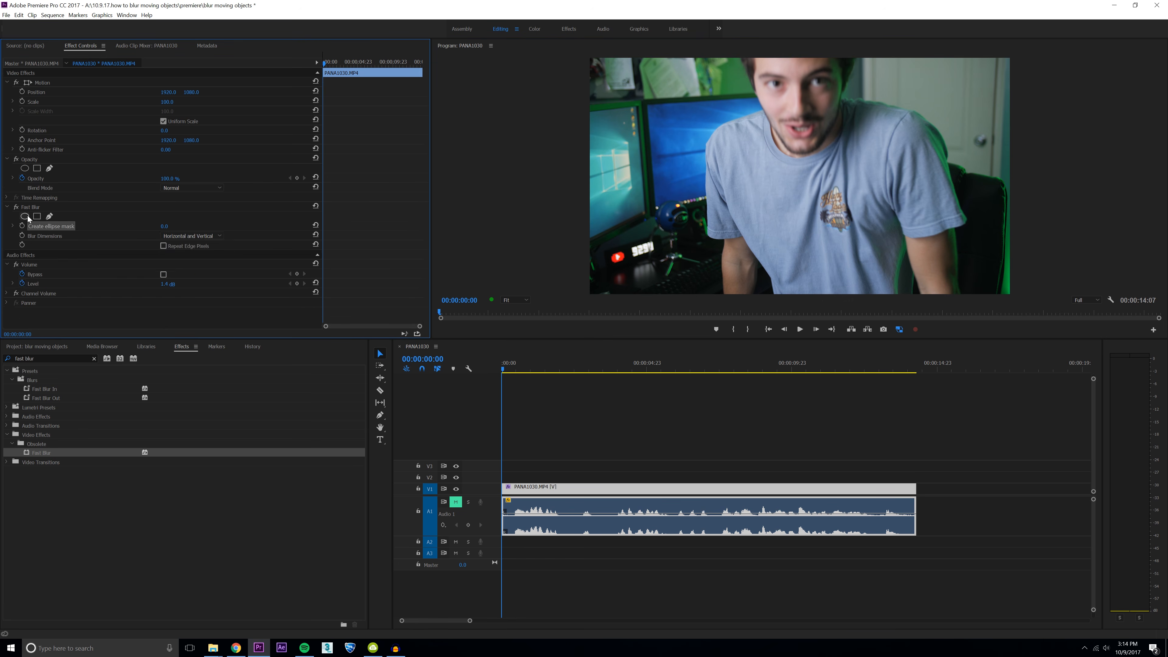
click(26, 216)
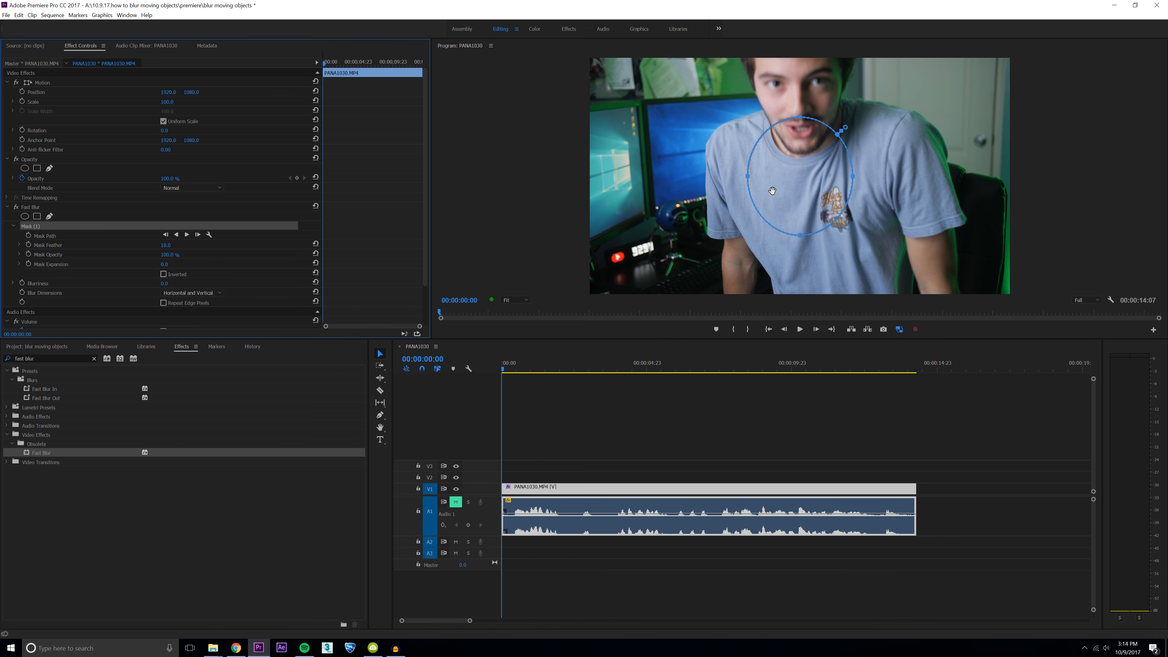
click(802, 181)
drag(802, 180, 763, 96)
Step: Reshape the ellipse mask by adjusting and adding points along its edge so it follows the face outline
drag(852, 94, 839, 92)
drag(767, 65, 763, 66)
click(768, 120)
drag(767, 120, 770, 120)
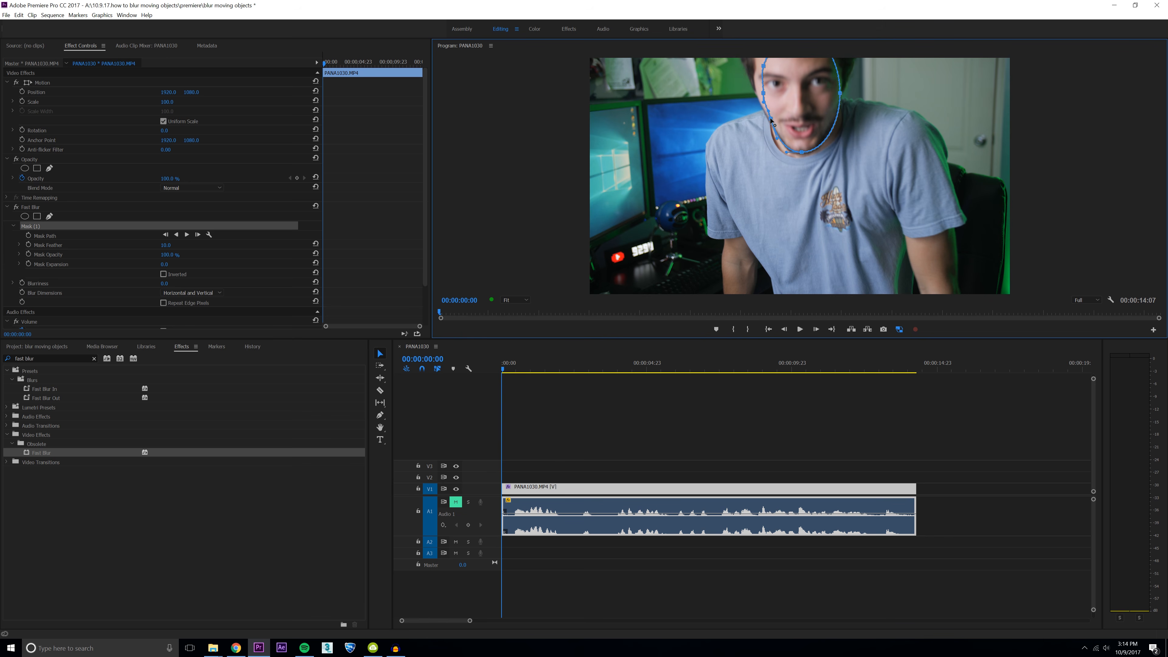
drag(763, 65, 758, 94)
click(829, 127)
drag(836, 67, 839, 66)
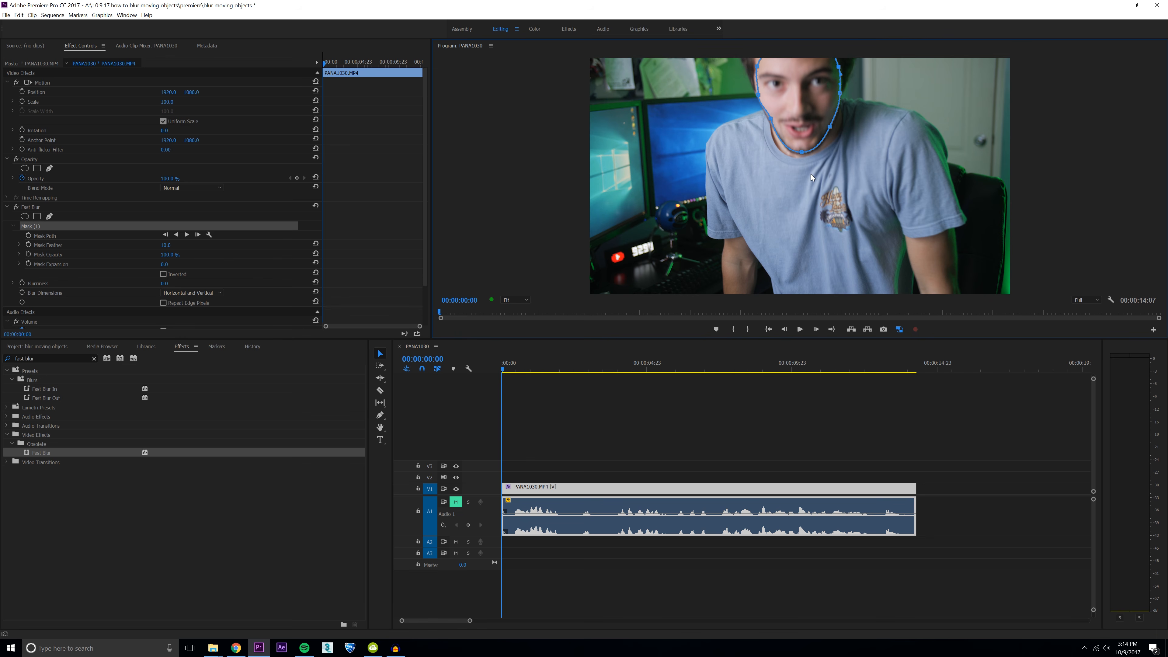
Step: Track the mask path forward one frame at a time from 00:00:00:00 to 00:00:00:15
click(200, 236)
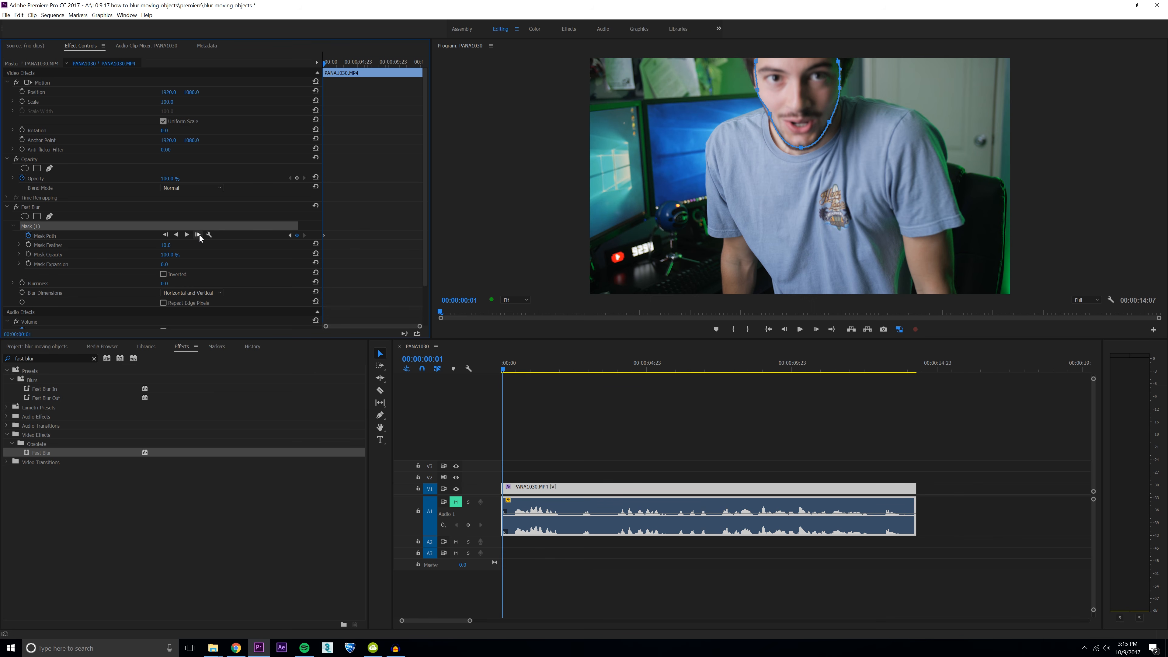
click(200, 237)
click(199, 236)
click(199, 236)
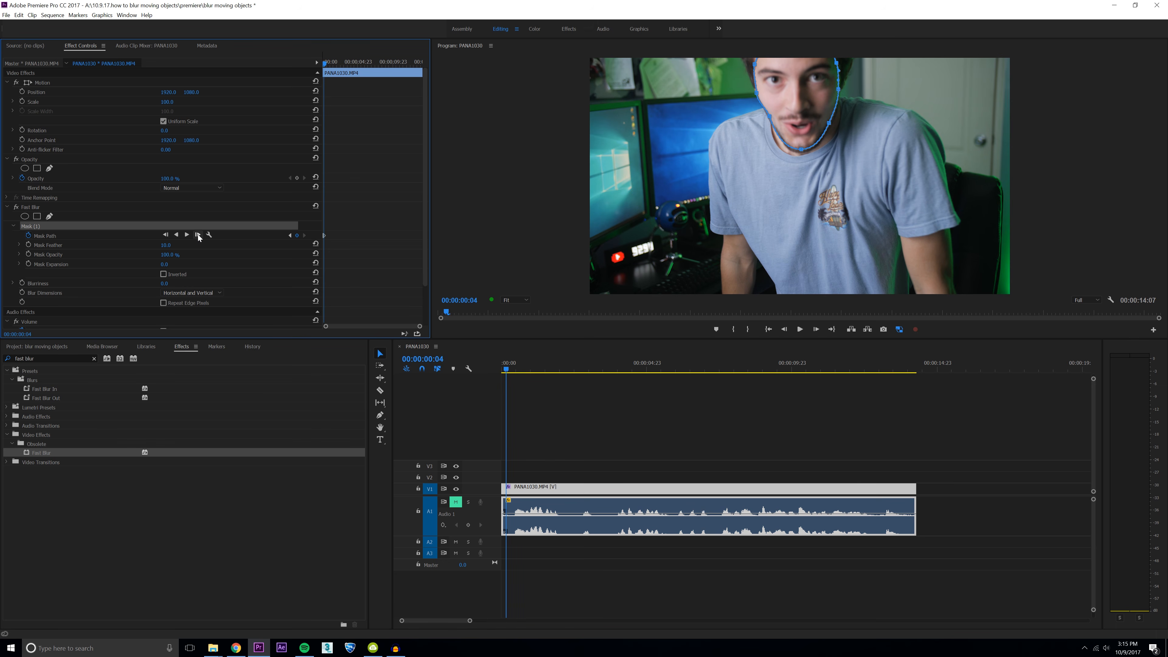
click(200, 236)
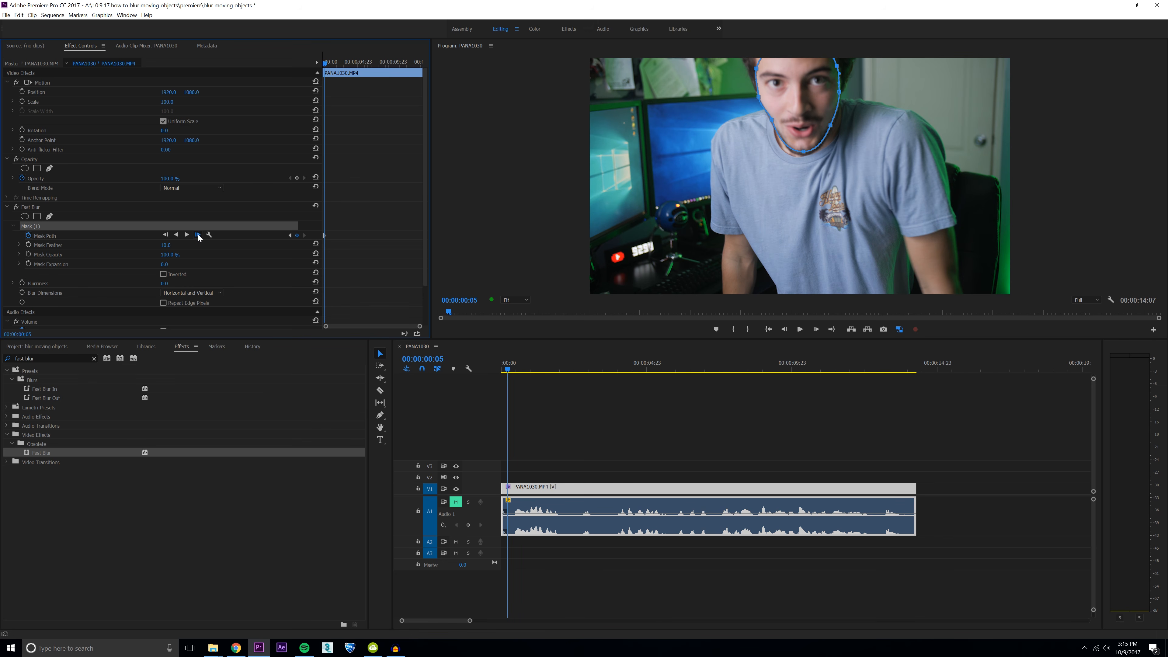
click(200, 237)
click(199, 236)
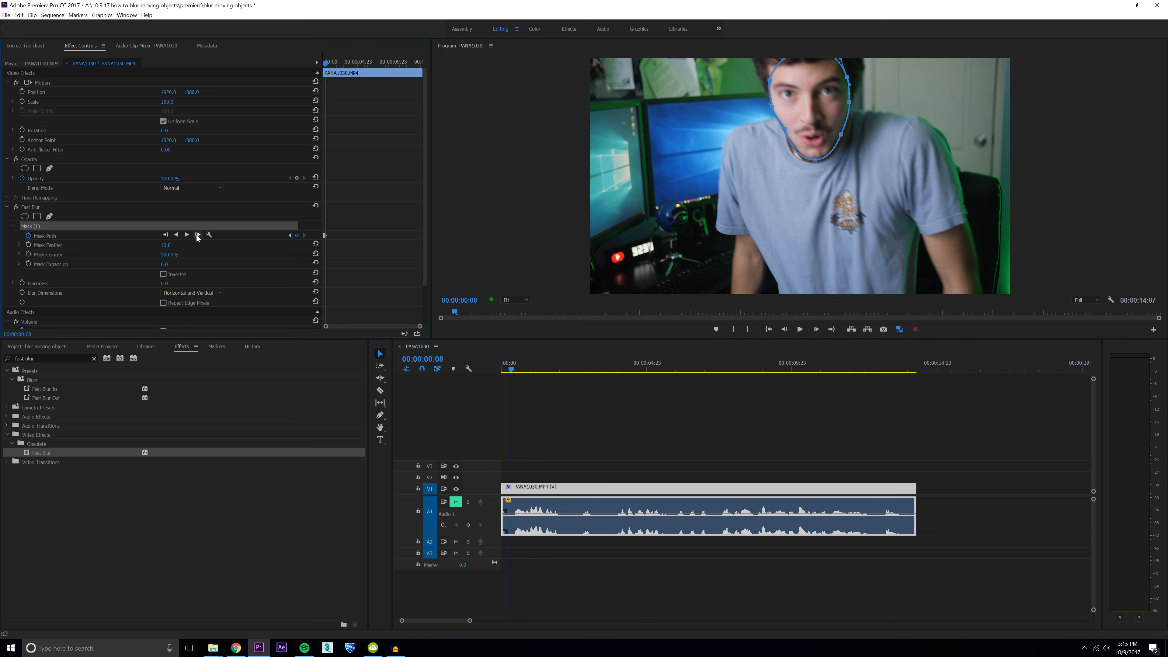
click(198, 235)
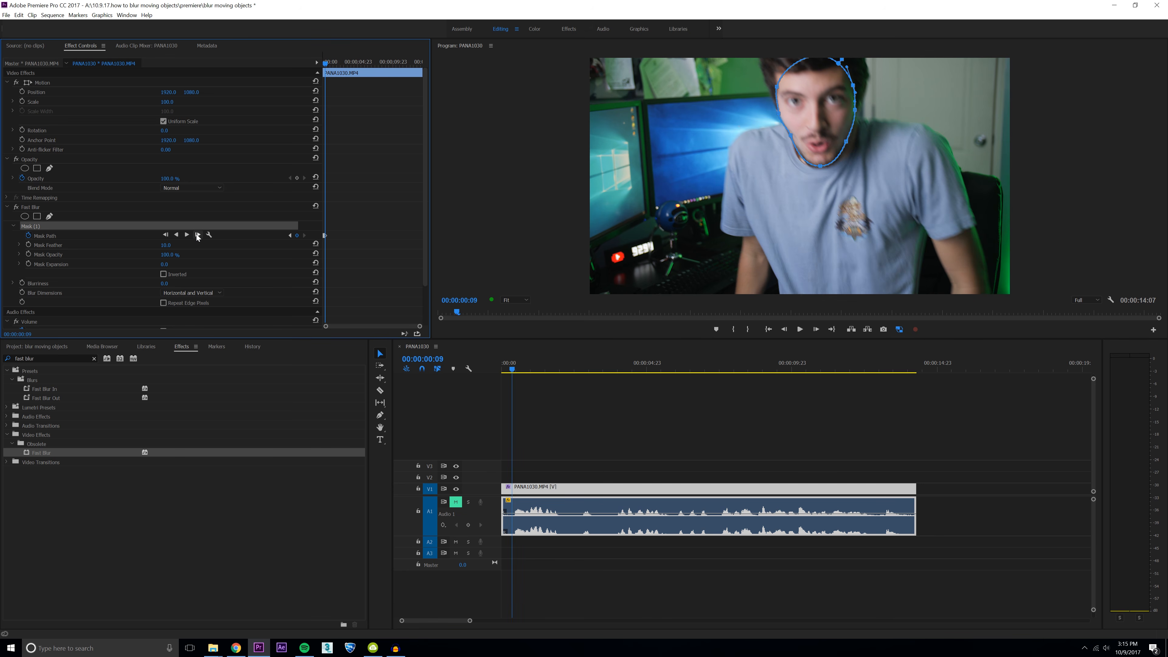
click(197, 235)
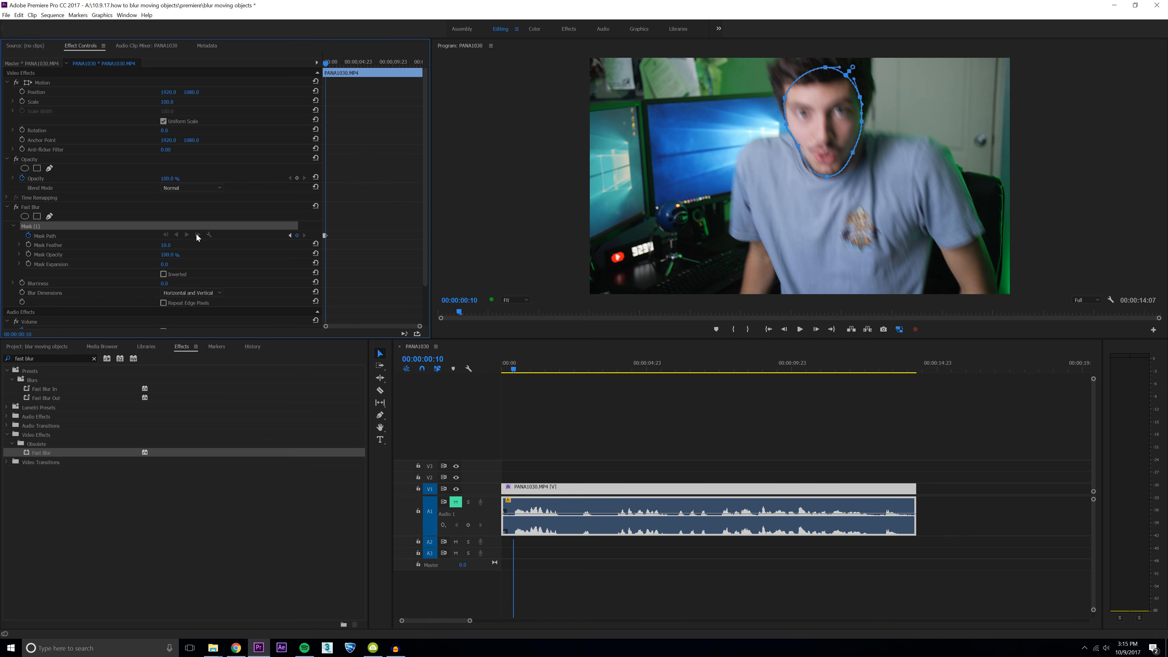
click(197, 235)
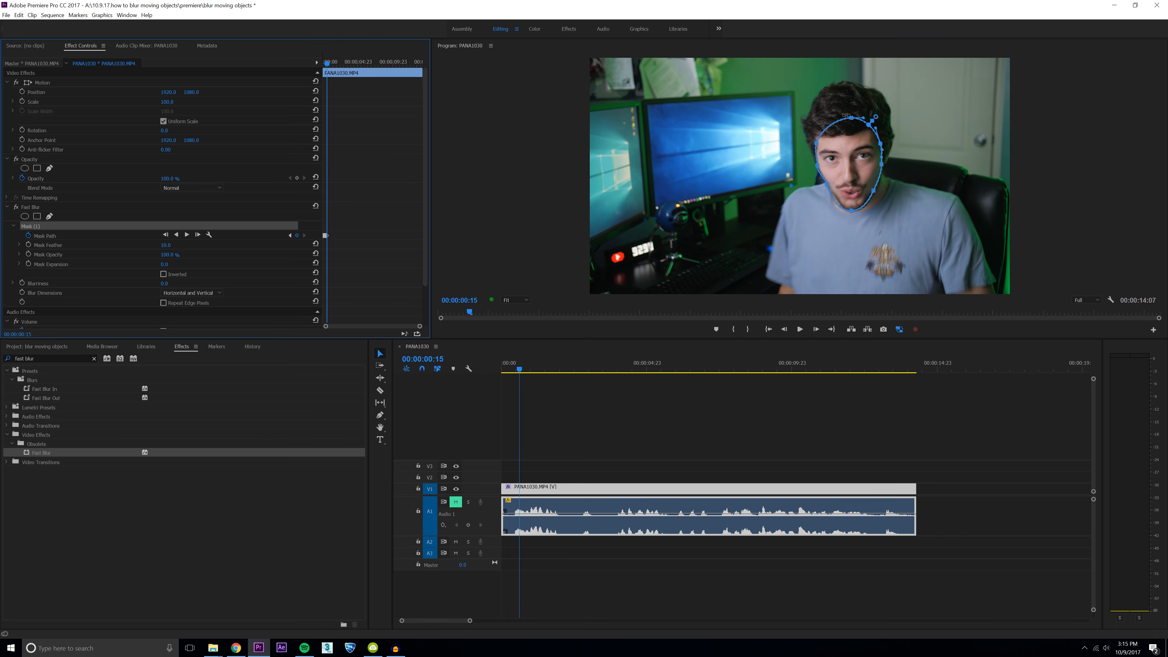
Step: Pull the mask's upper edge down to the forehead at 00:00:00:15 and track it forward continuously to about 00:00:05:01
drag(847, 117, 817, 135)
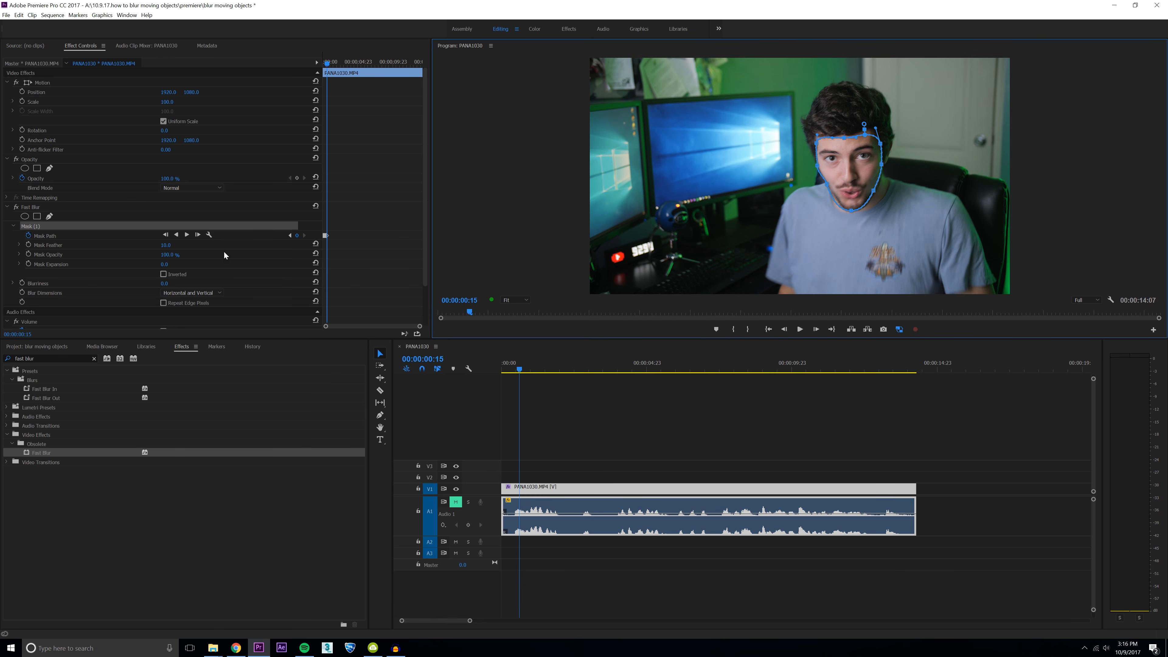
click(186, 235)
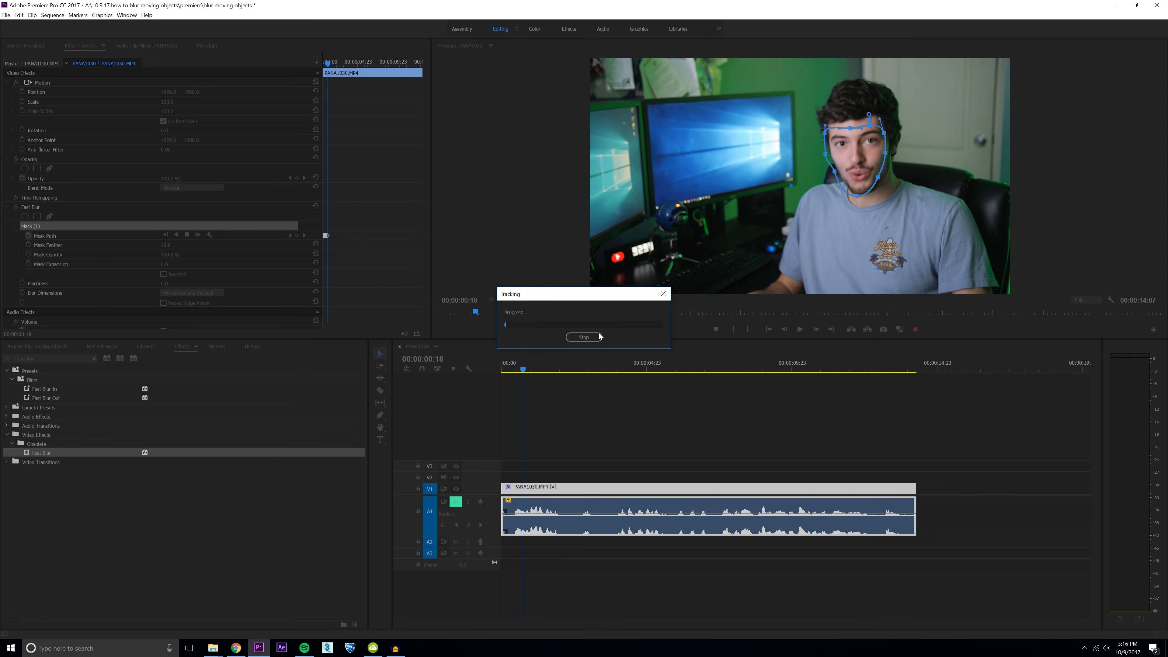
click(594, 339)
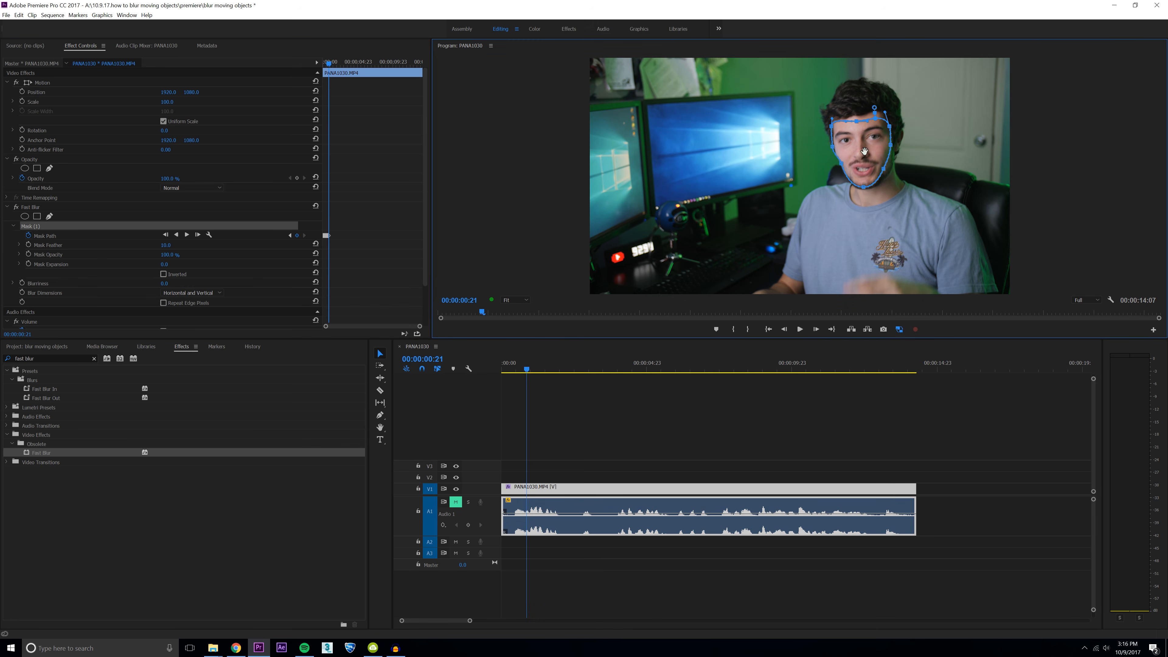
click(187, 234)
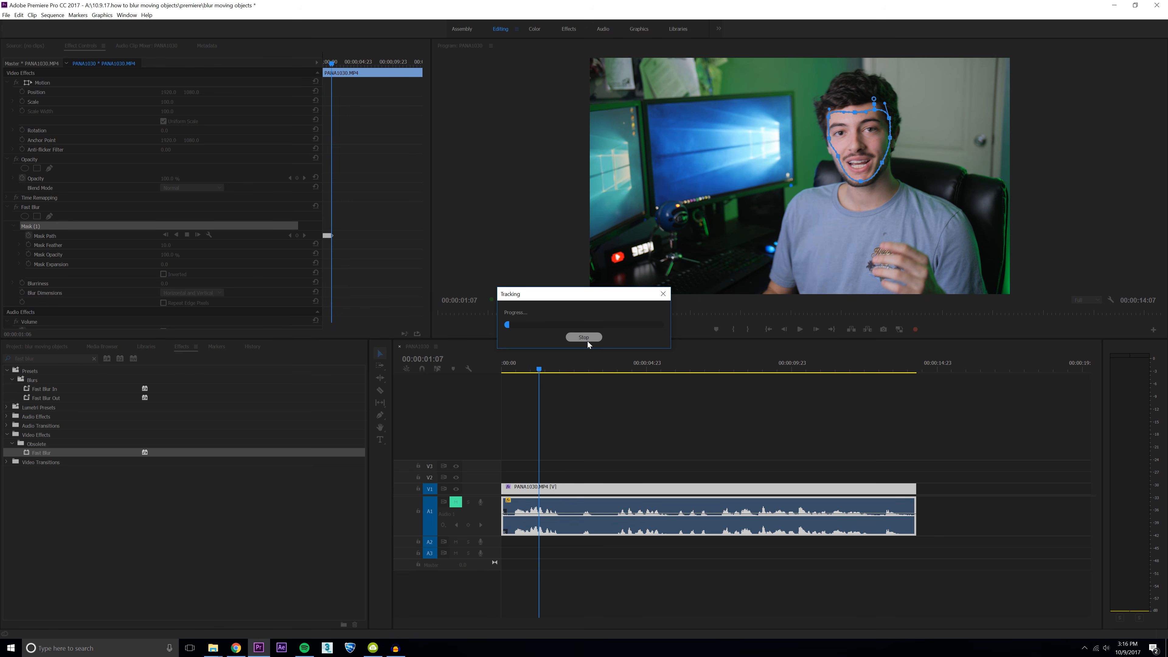
click(585, 337)
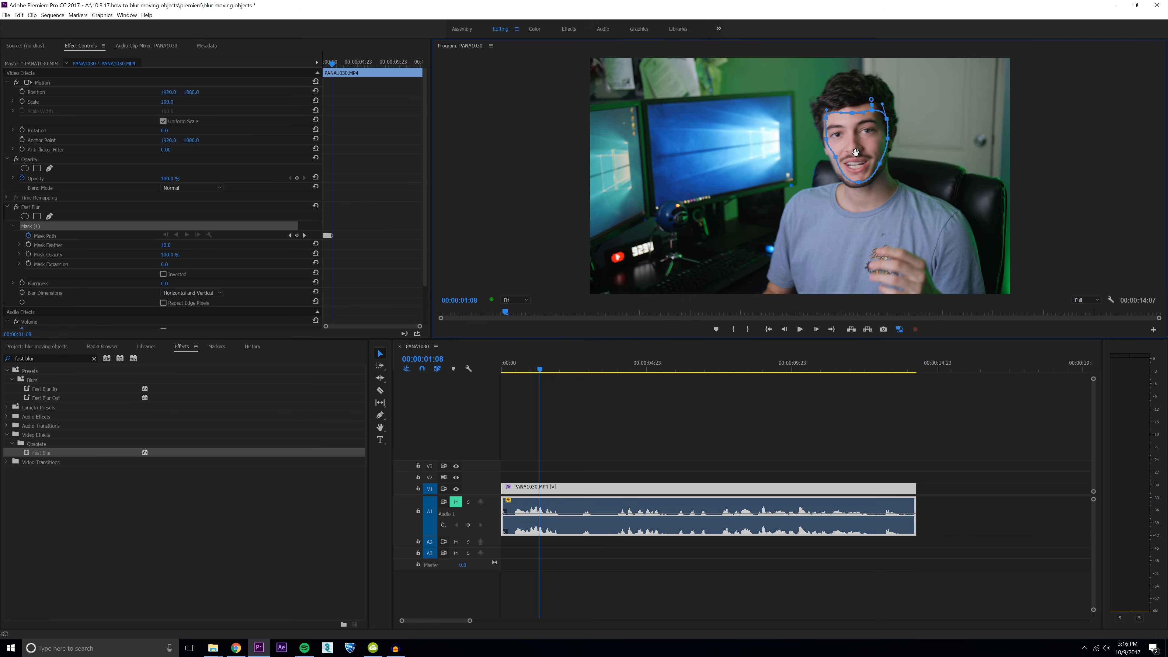
click(188, 236)
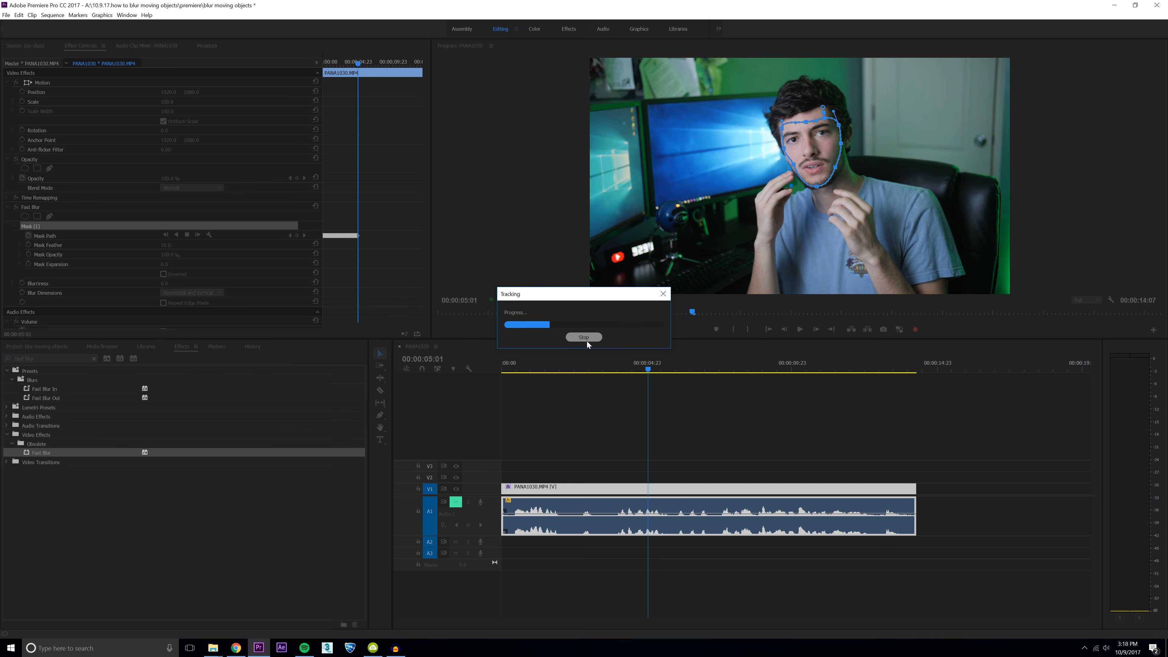
click(587, 335)
Step: At 00:00:03:10, set the Fast Blur's Blurriness to 182 and increase the Mask Feather to soften the mask's edge
drag(519, 368, 600, 380)
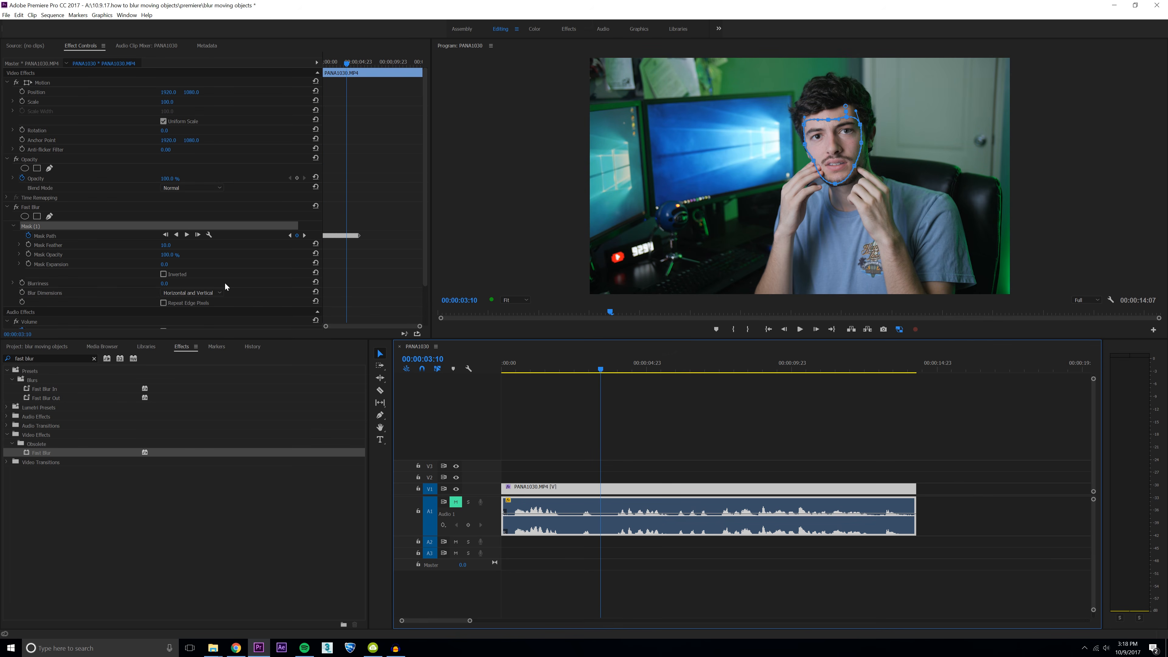
click(165, 288)
drag(164, 283, 302, 283)
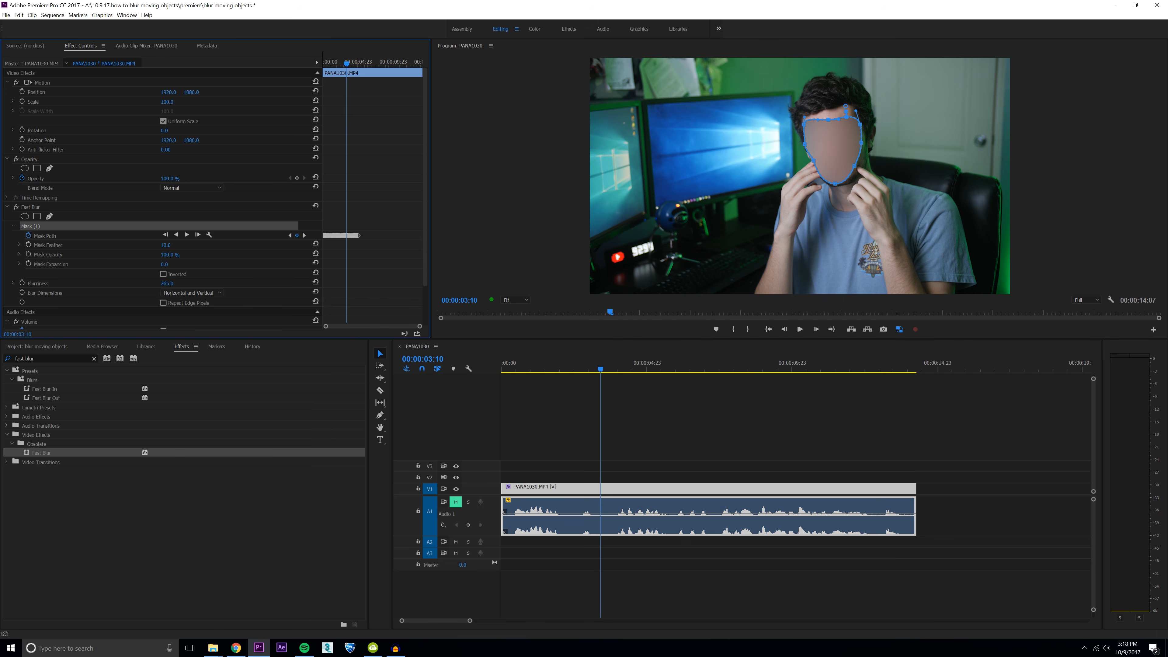
drag(250, 284, 248, 284)
click(268, 271)
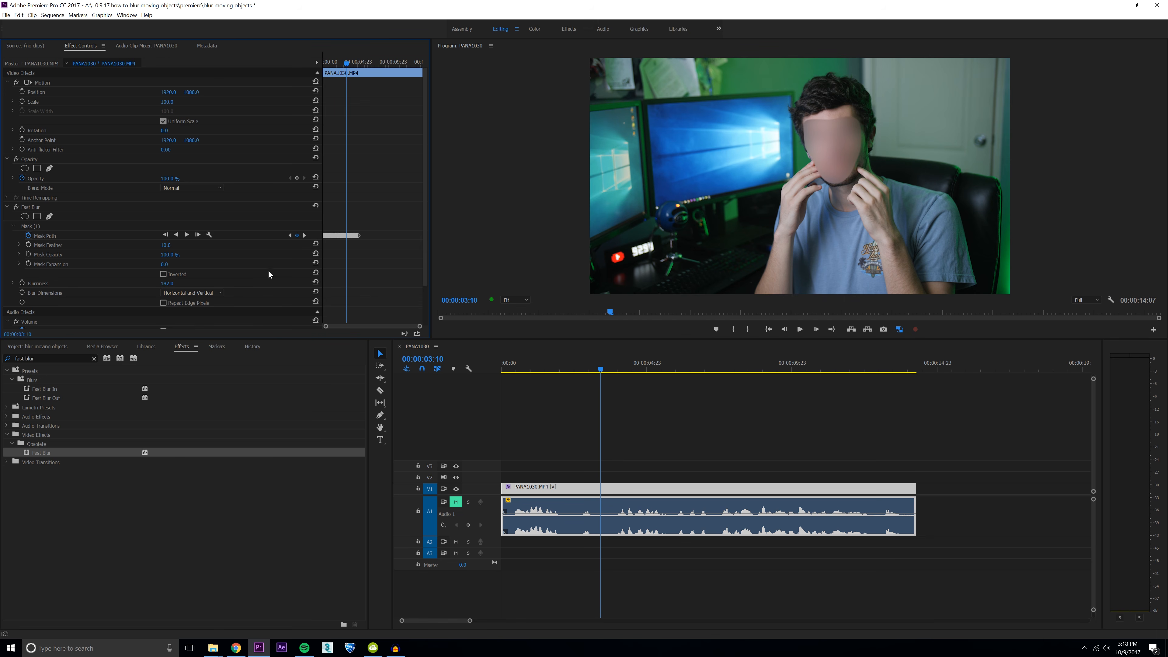
drag(167, 245, 213, 245)
Step: Play the clip from its start and scrub back to 00:00:02:17 to review the tracked face blur
drag(587, 370, 481, 366)
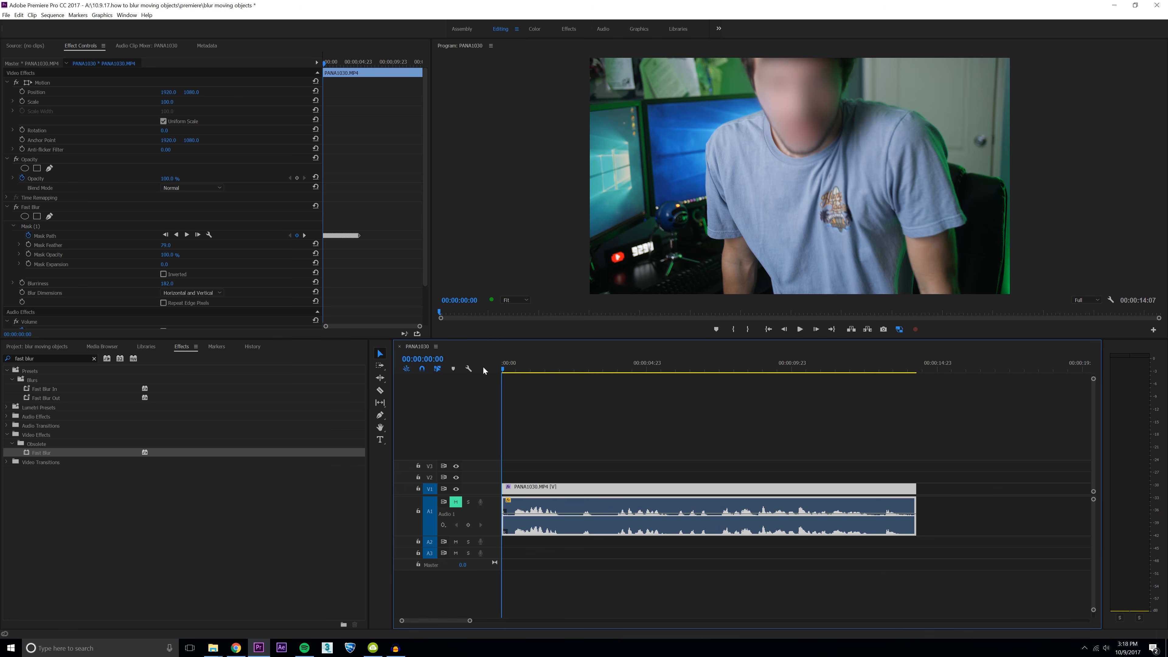
key(space)
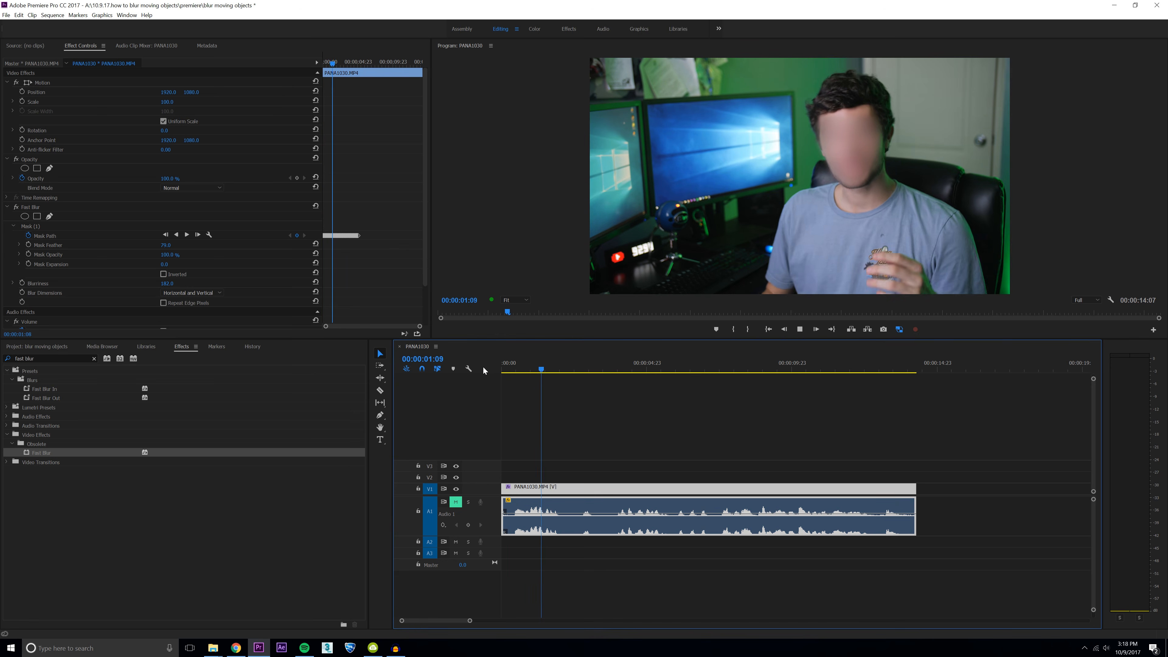
drag(638, 367, 579, 367)
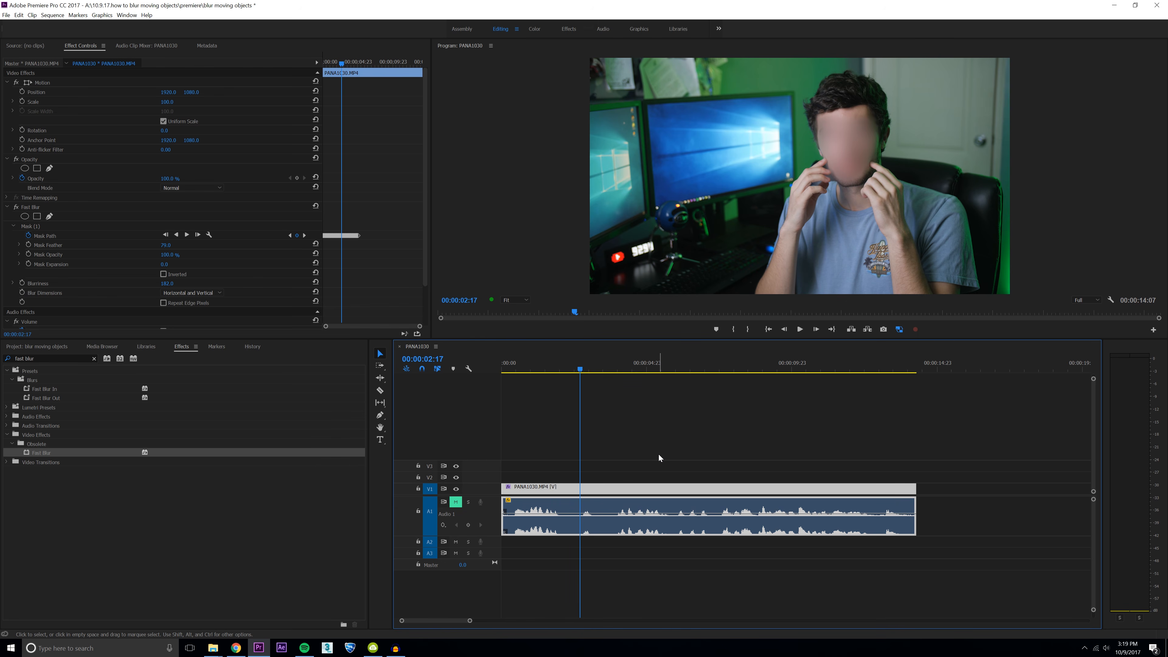